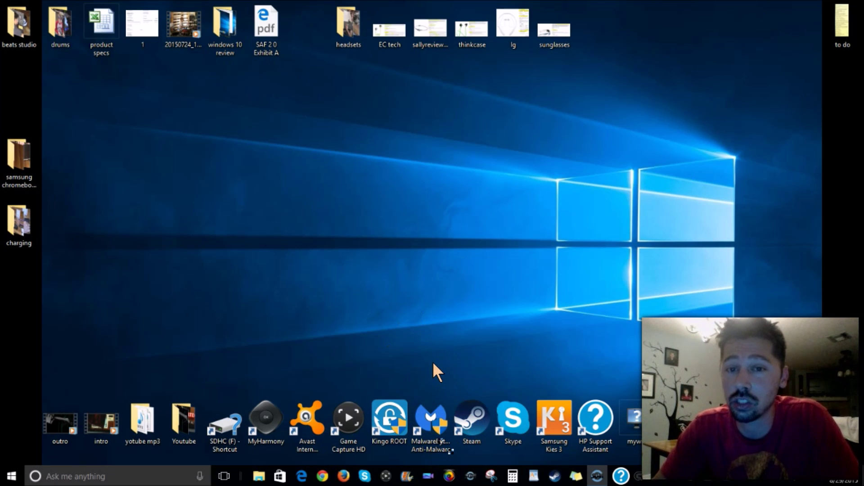
- In Logitech Gaming Software, enable the headset's Advanced Equalizer and raise Bass to 10
{"action": "left_click", "coordinate": [639, 476]}
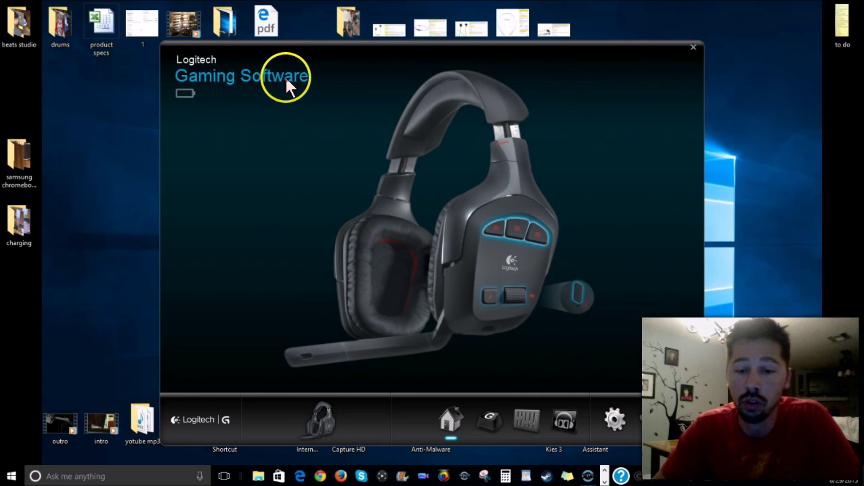
{"action": "left_click", "coordinate": [532, 423]}
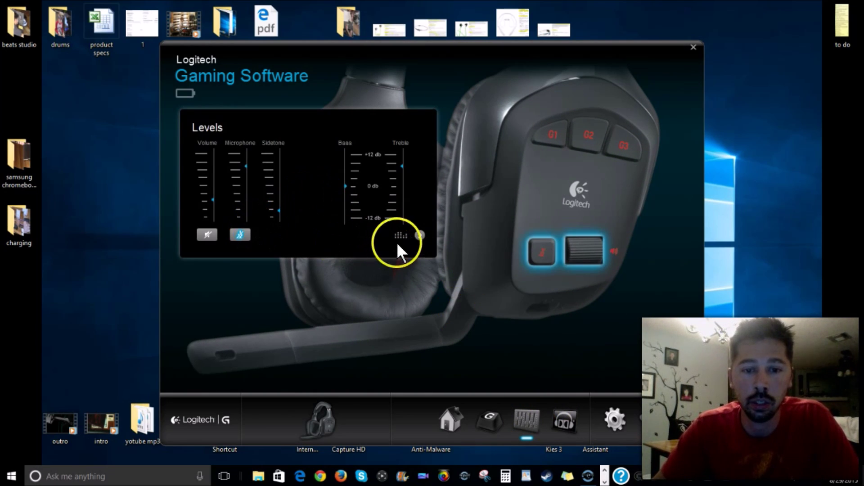
{"action": "left_click", "coordinate": [419, 235]}
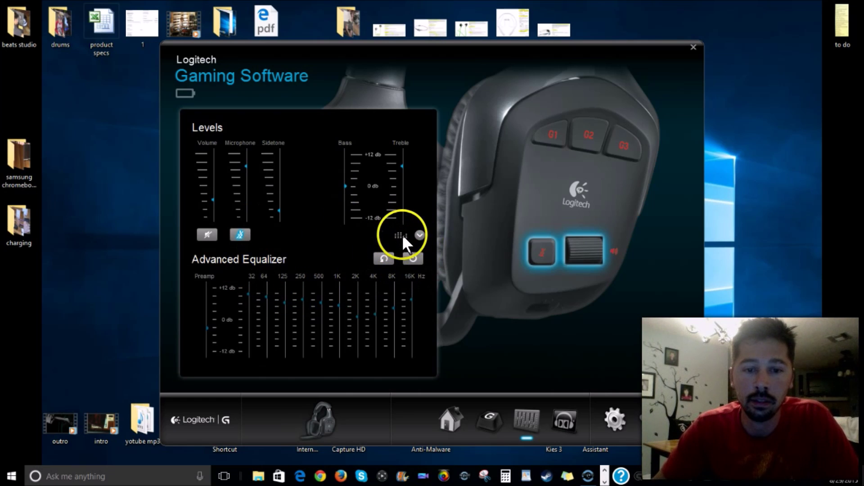
{"action": "left_click", "coordinate": [417, 234]}
{"action": "left_click", "coordinate": [417, 235]}
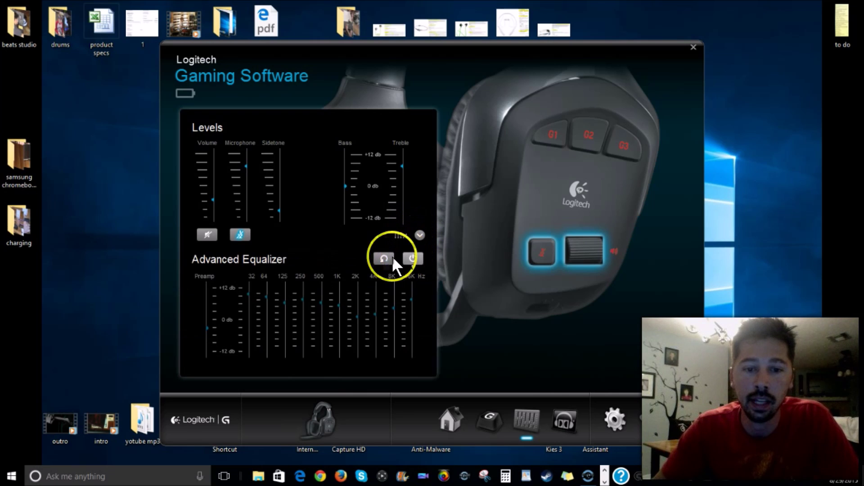
{"action": "left_click", "coordinate": [410, 258]}
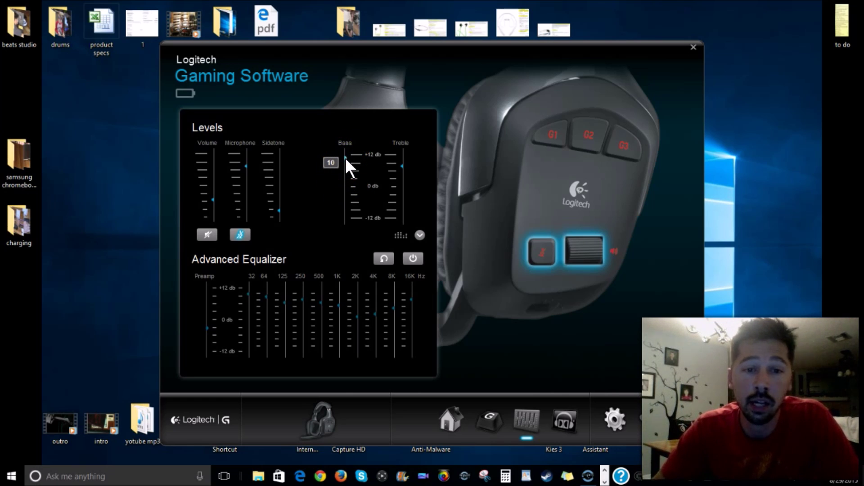
{"action": "left_click", "coordinate": [347, 172]}
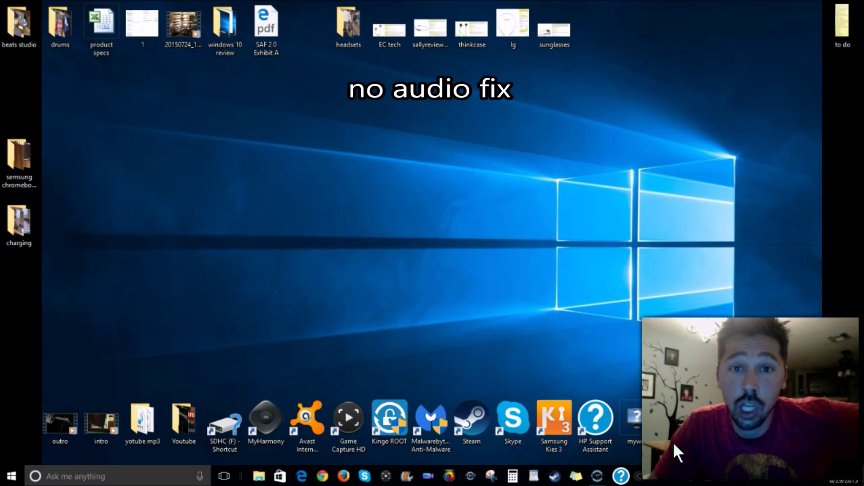
{"action": "left_click", "coordinate": [675, 473]}
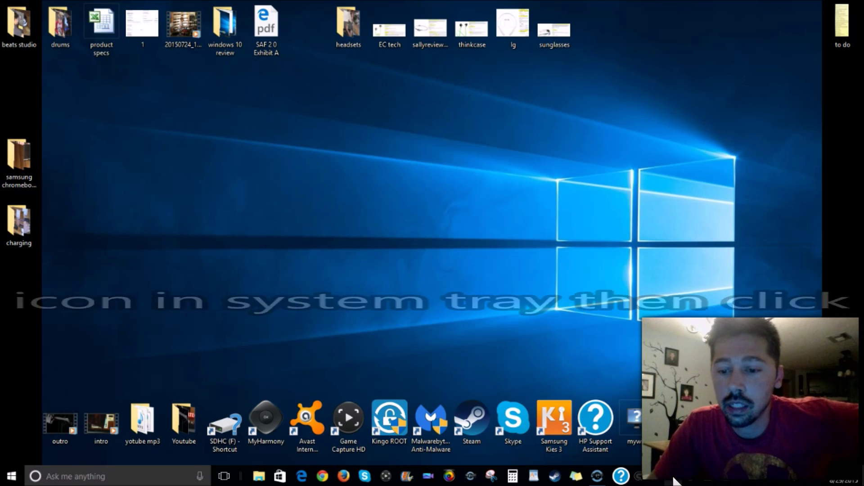
{"action": "left_click", "coordinate": [696, 429]}
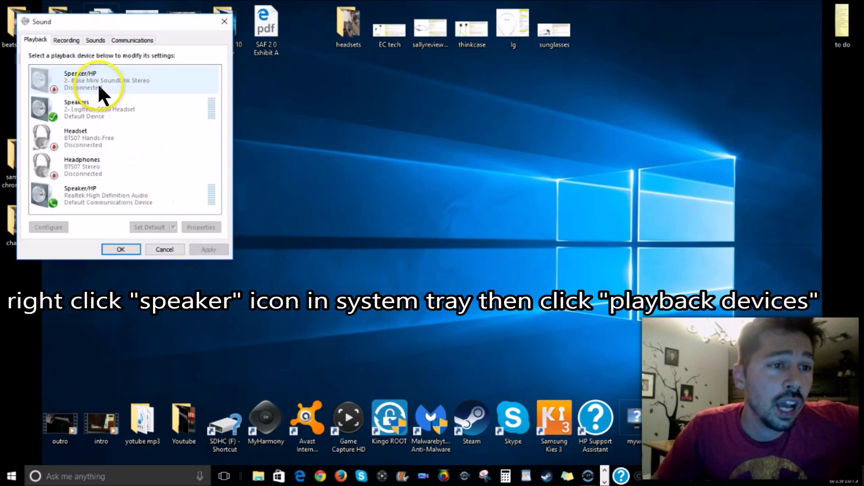
{"action": "right_click", "coordinate": [80, 111]}
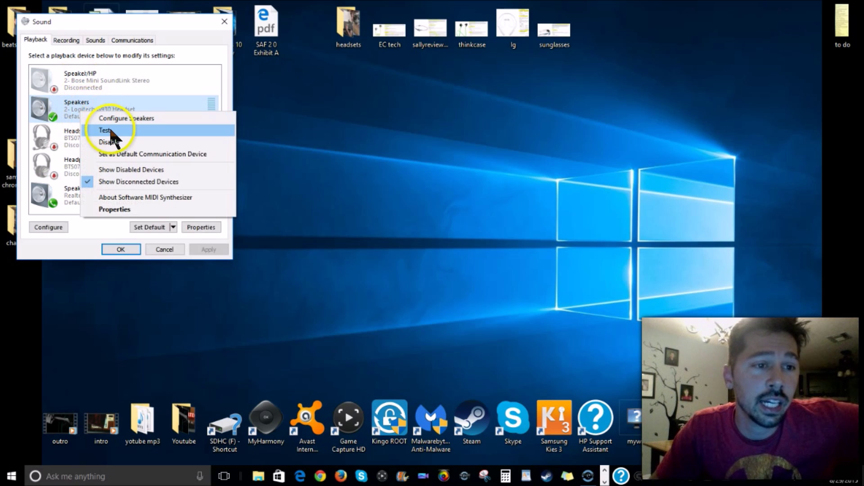
{"action": "left_click", "coordinate": [121, 153]}
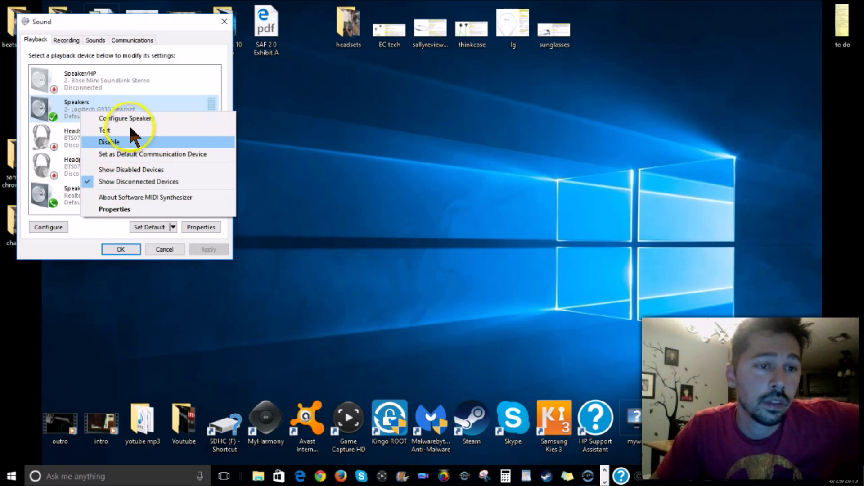
{"action": "left_click", "coordinate": [197, 294]}
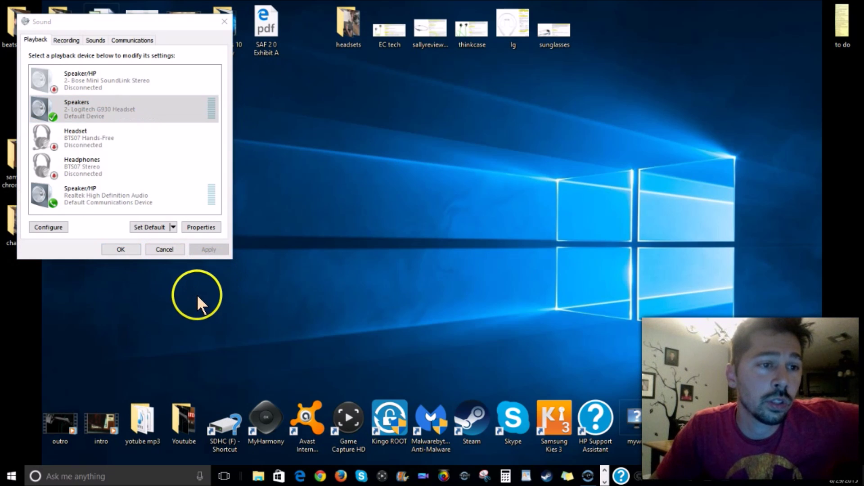
{"action": "right_click", "coordinate": [90, 81]}
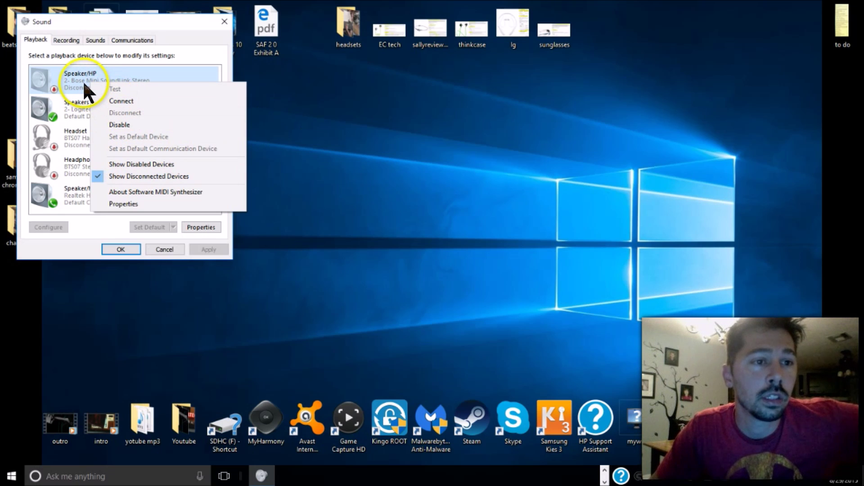
{"action": "left_click", "coordinate": [387, 167]}
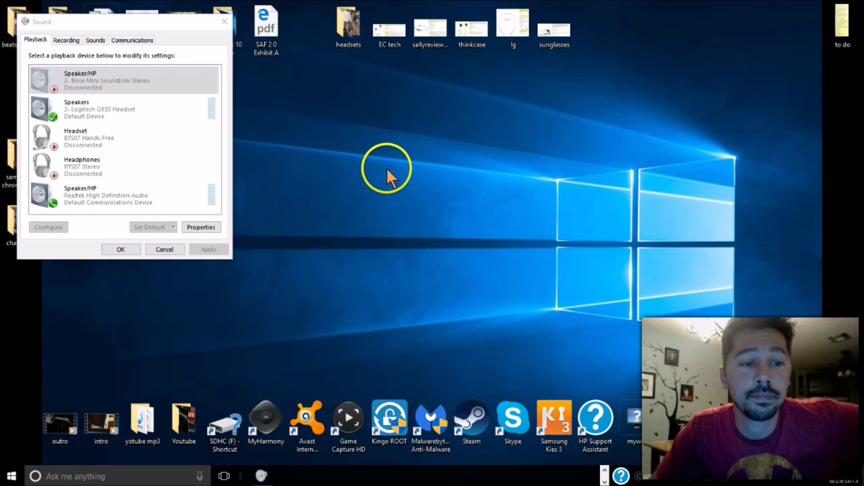
{"action": "left_click", "coordinate": [121, 249]}
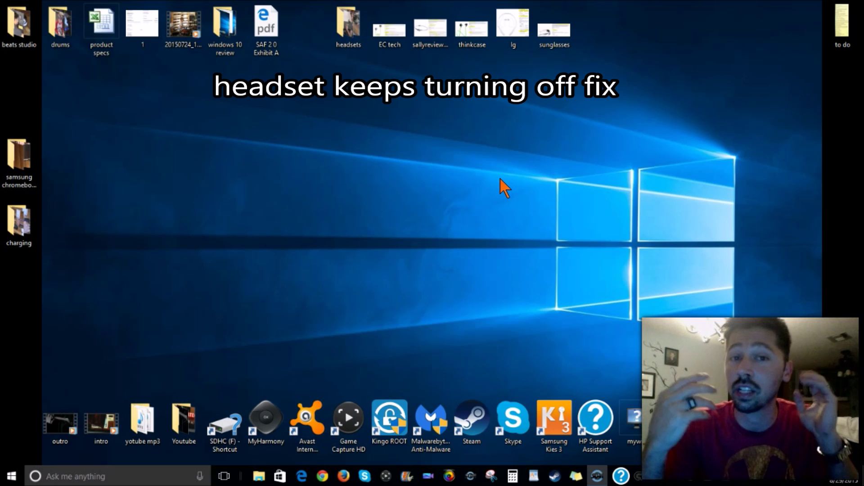
- Find Device Manager by searching 'device man' and open it
{"action": "left_click", "coordinate": [145, 476]}
{"action": "type", "text": "d"}
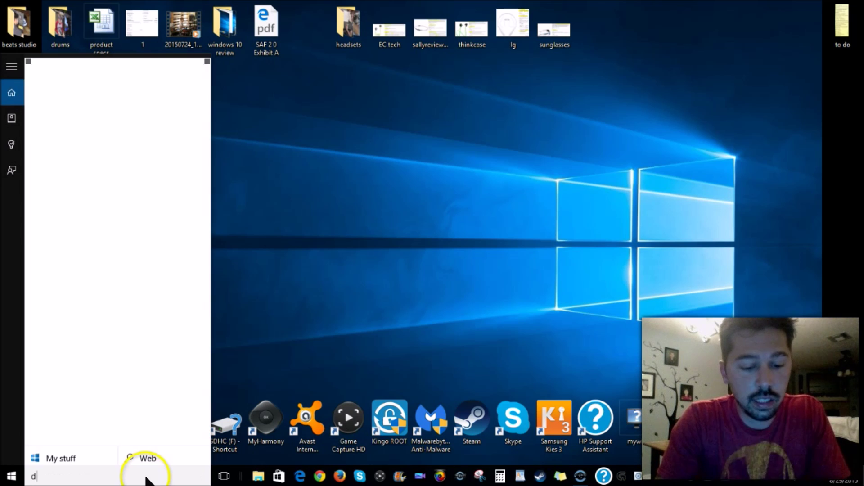
{"action": "type", "text": "evice man"}
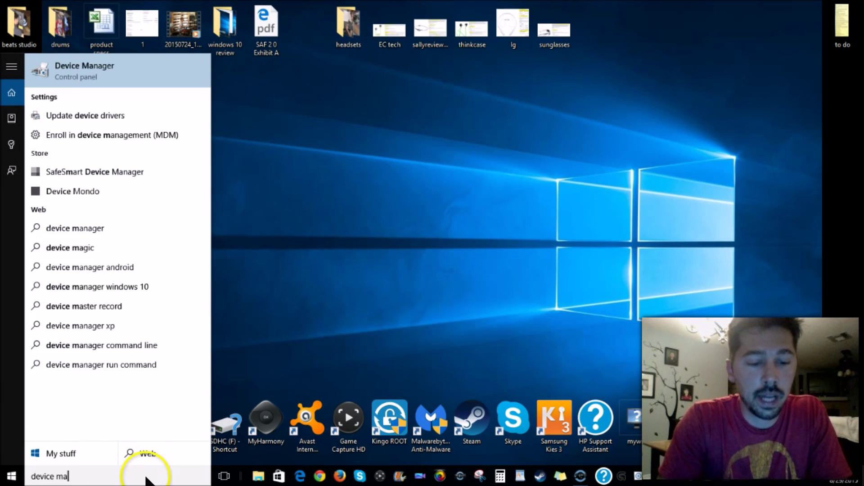
{"action": "left_click", "coordinate": [104, 69]}
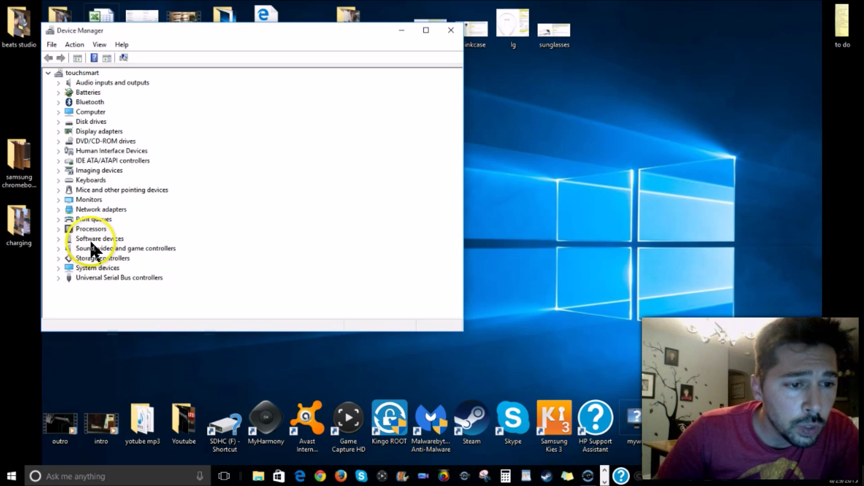
- Expand Universal Serial Bus controllers and view the first USB Root Hub's Power Management settings without changes
{"action": "double_click", "coordinate": [88, 278]}
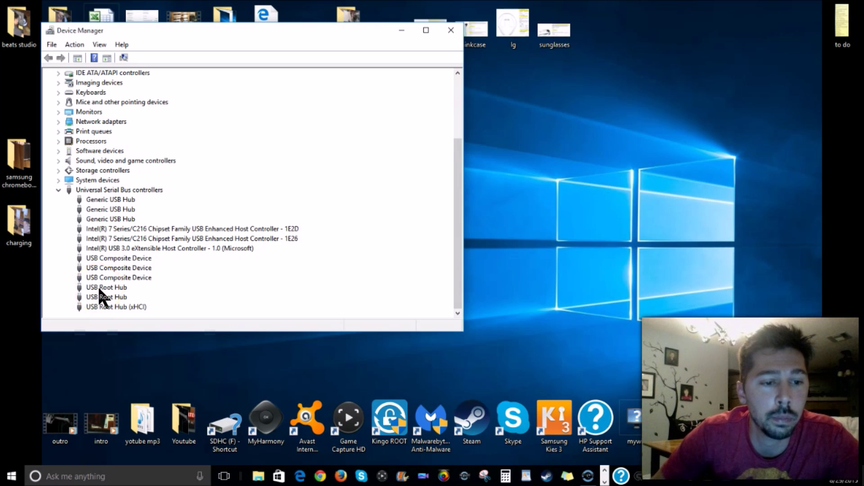
{"action": "double_click", "coordinate": [98, 287]}
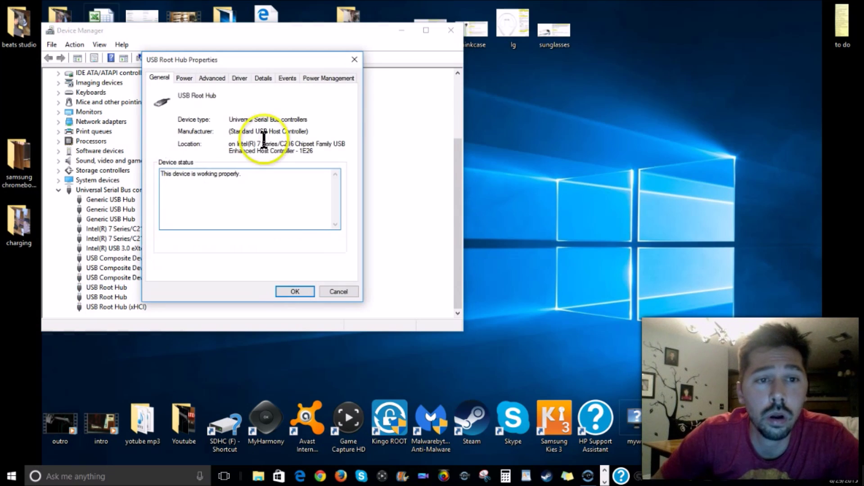
{"action": "left_click", "coordinate": [331, 76]}
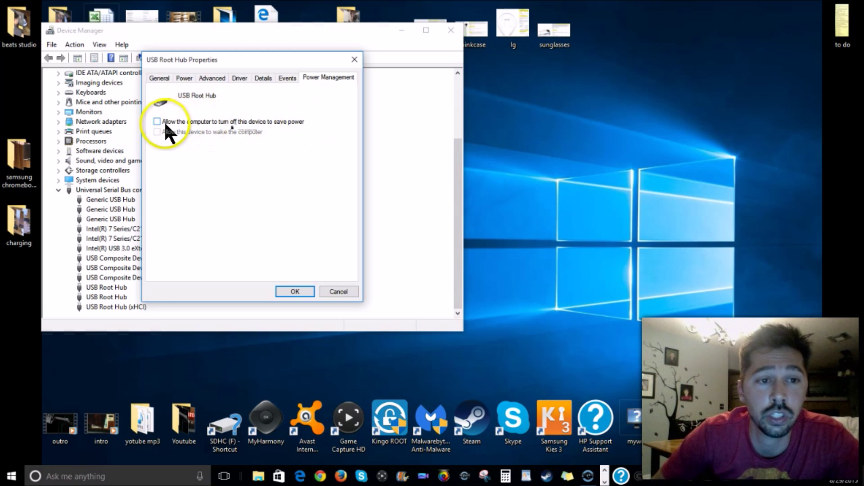
{"action": "left_click", "coordinate": [337, 293]}
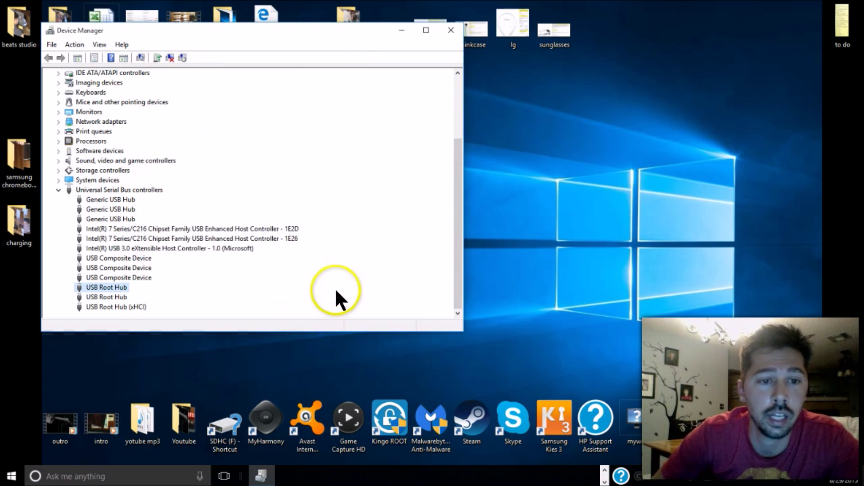
- View the second USB Root Hub's Power Management settings, then cancel without changes
{"action": "double_click", "coordinate": [92, 298]}
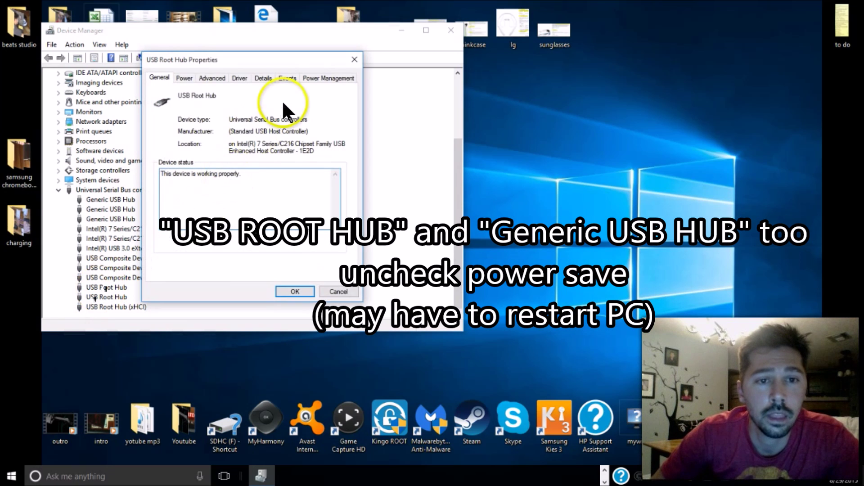
{"action": "left_click", "coordinate": [321, 76]}
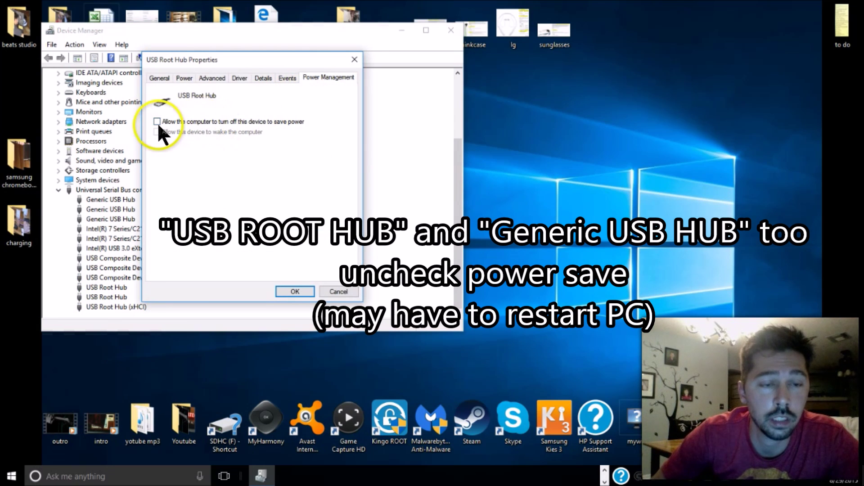
{"action": "left_click", "coordinate": [336, 292]}
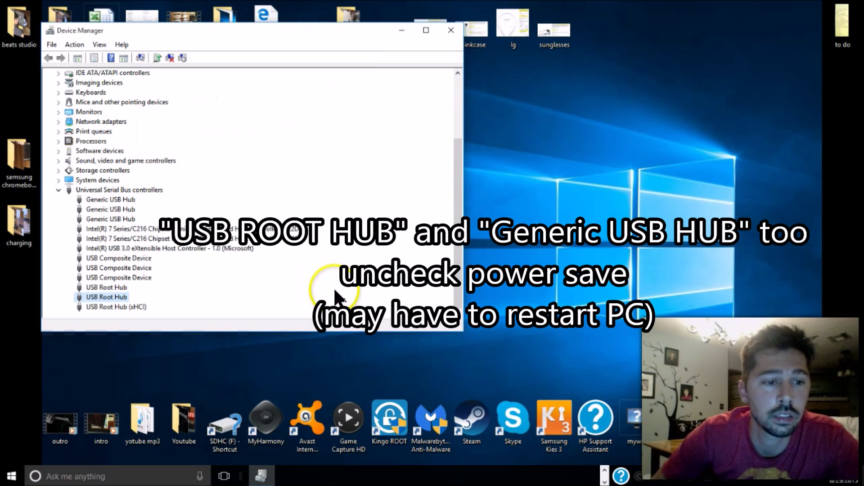
- In USB Root Hub (xHCI) Power Management, uncheck 'Allow the computer to turn off this device to save power'
{"action": "double_click", "coordinate": [94, 307]}
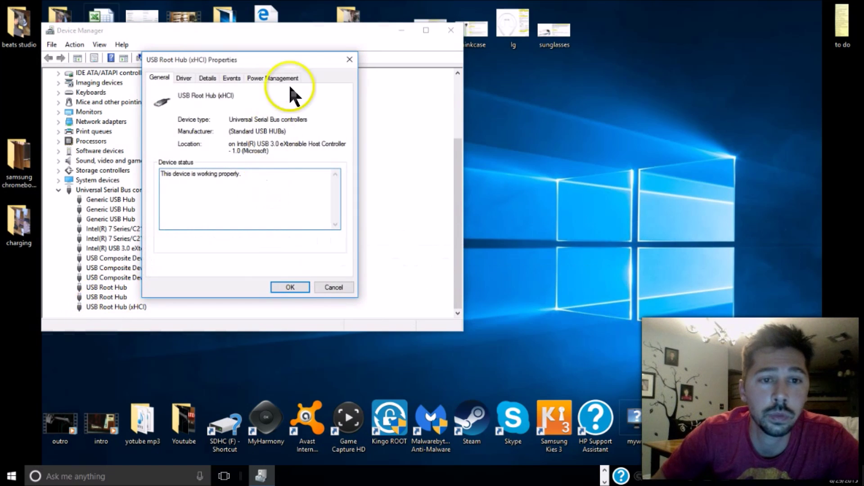
{"action": "left_click", "coordinate": [284, 75]}
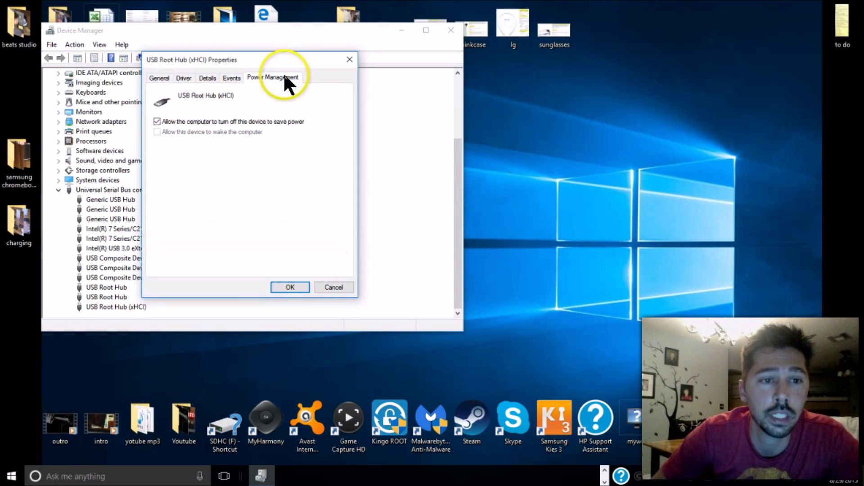
{"action": "left_click", "coordinate": [157, 121]}
- Confirm the USB Root Hub (xHCI) power setting with OK
{"action": "left_click", "coordinate": [297, 286]}
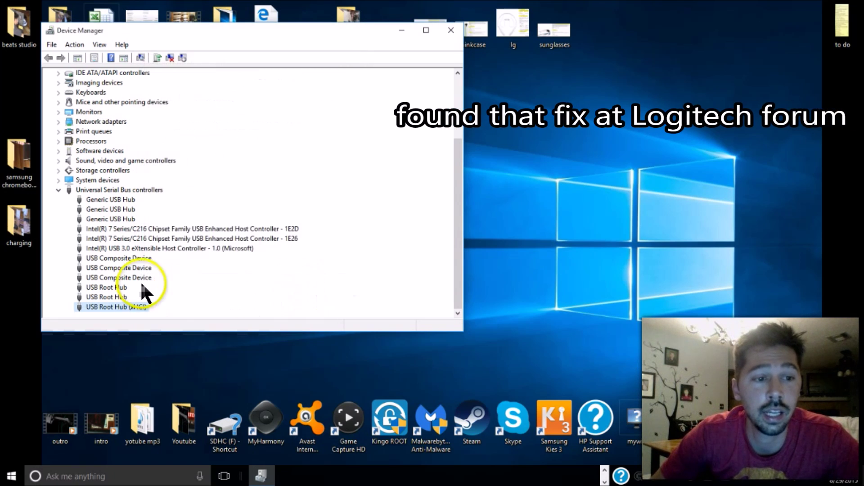